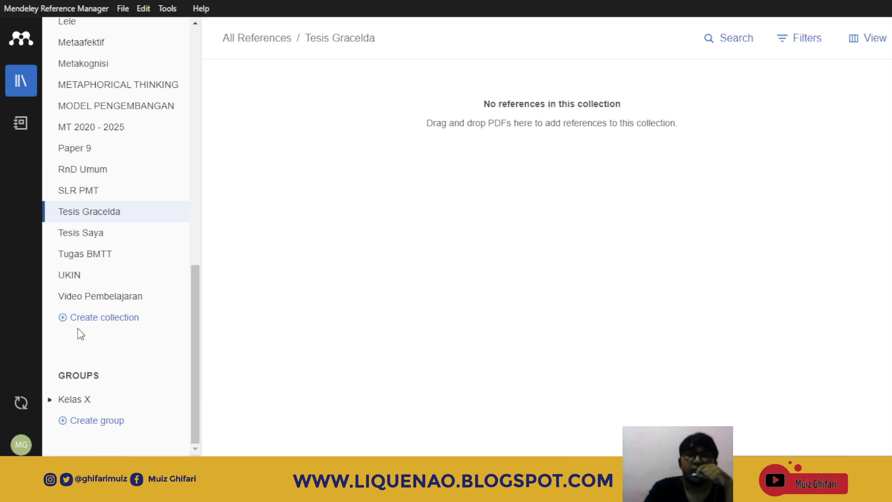
Import the learning management system article PDF into the selected, empty thesis collection and open its new reference
click(99, 319)
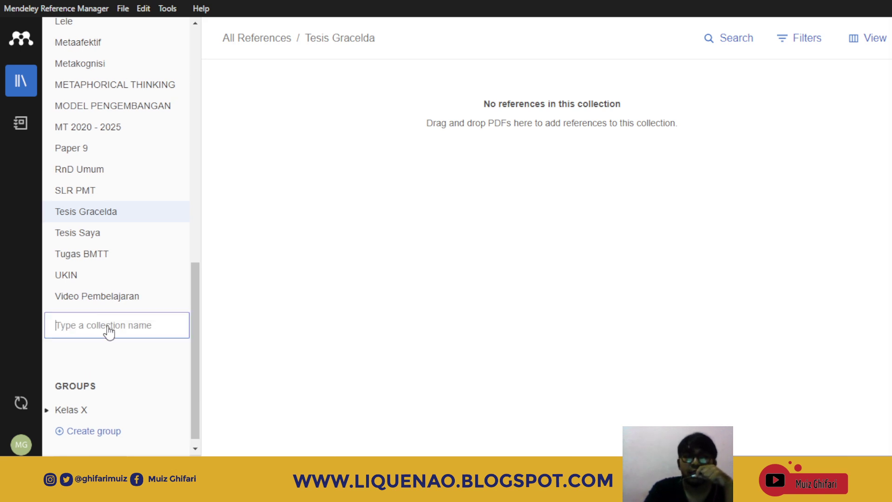
click(152, 356)
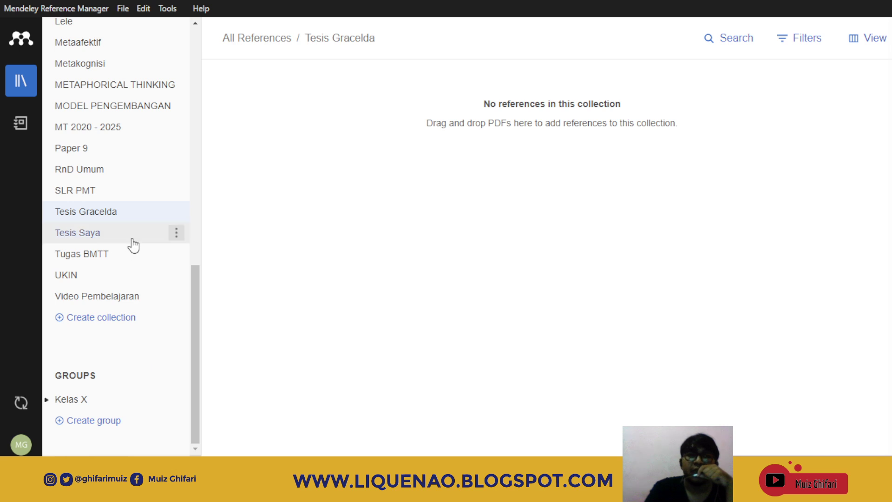
click(114, 215)
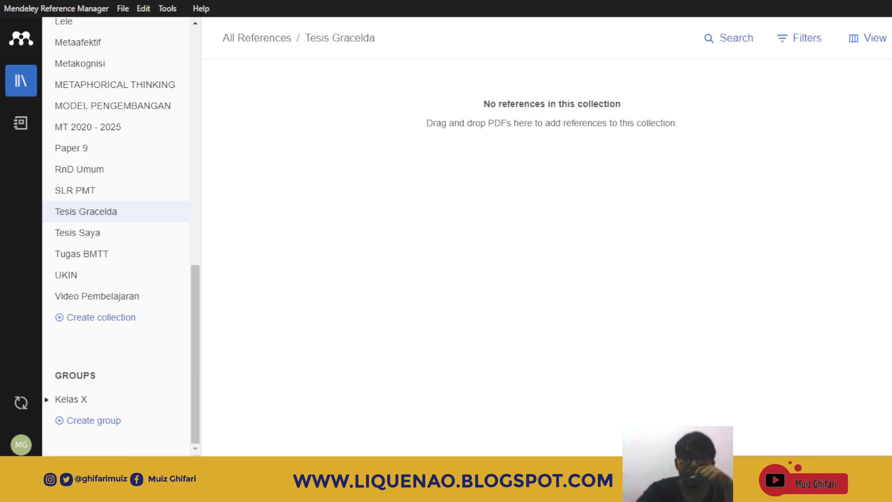
drag(459, 293, 559, 167)
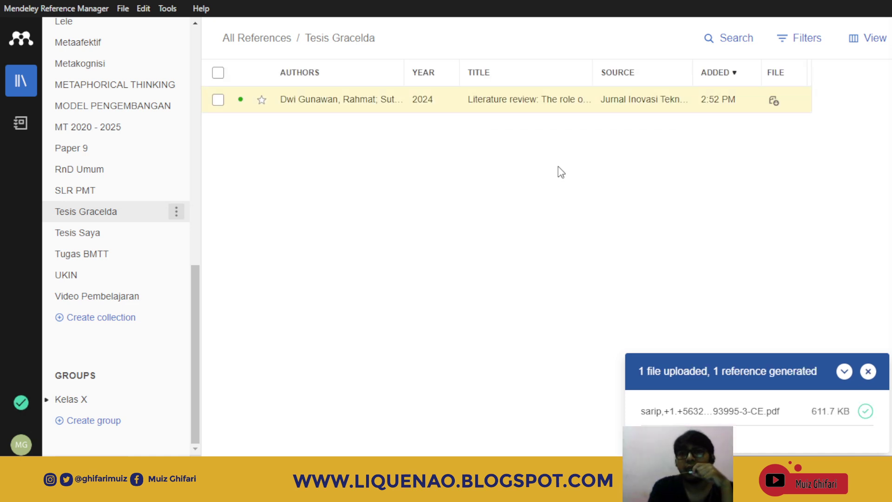
double_click(341, 101)
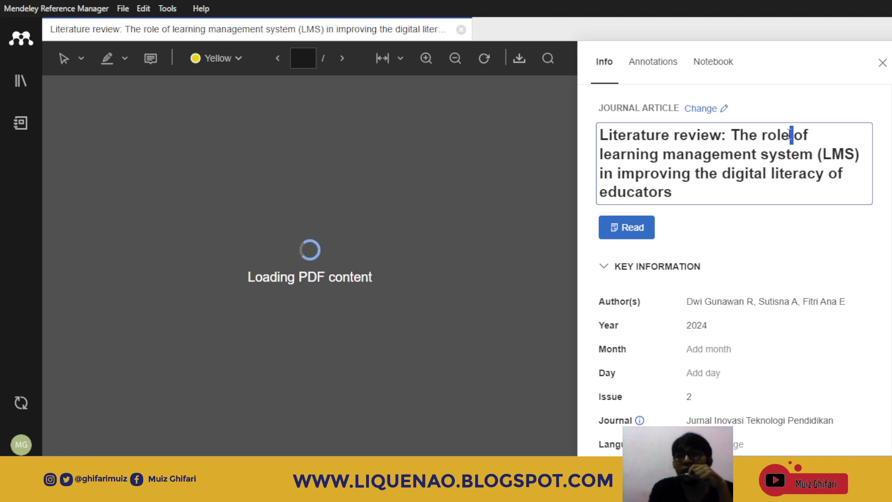
Try capitalizing "Role" and "System" in the reference title and undo those edits
click(769, 135)
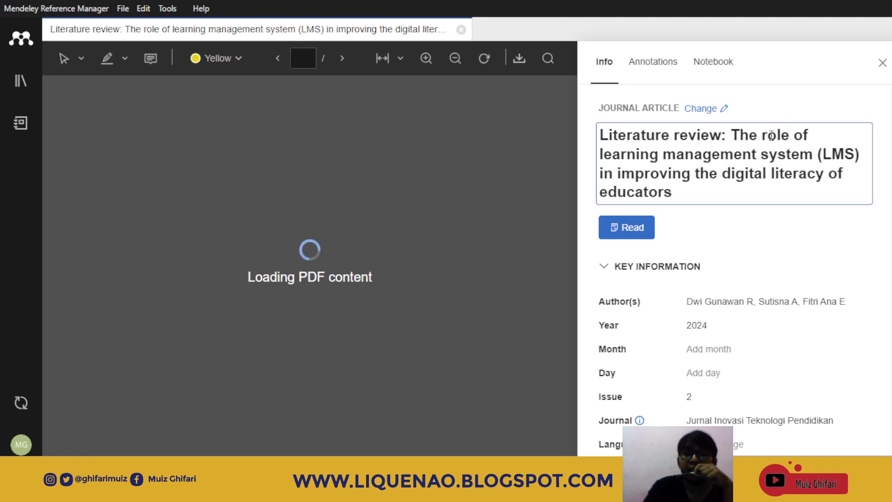
text(R)
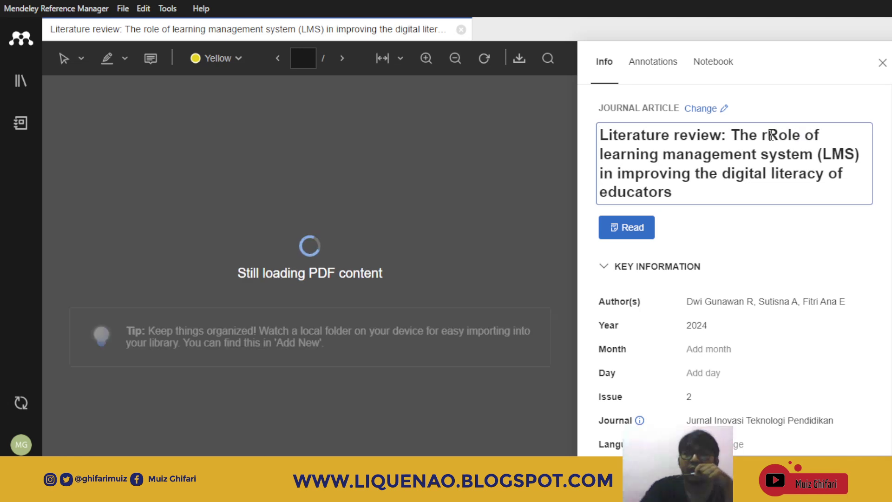
key(BackSpace)
key(Down)
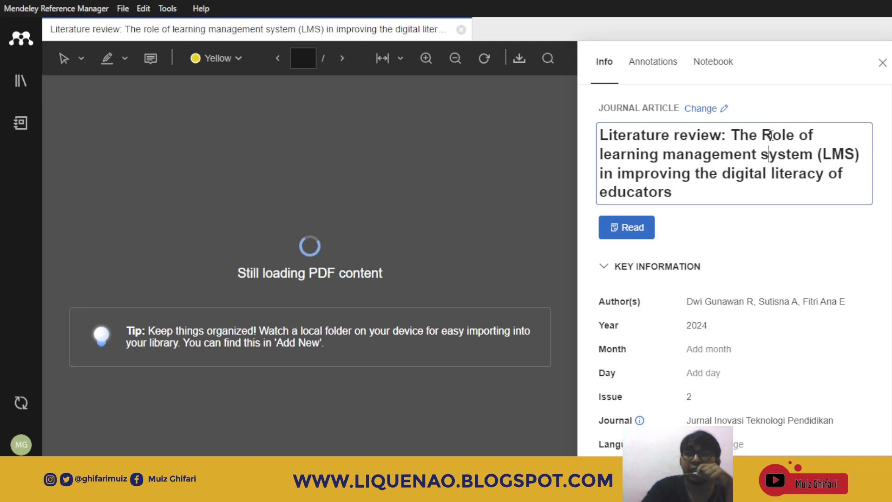
key(shift+Left)
text(S)
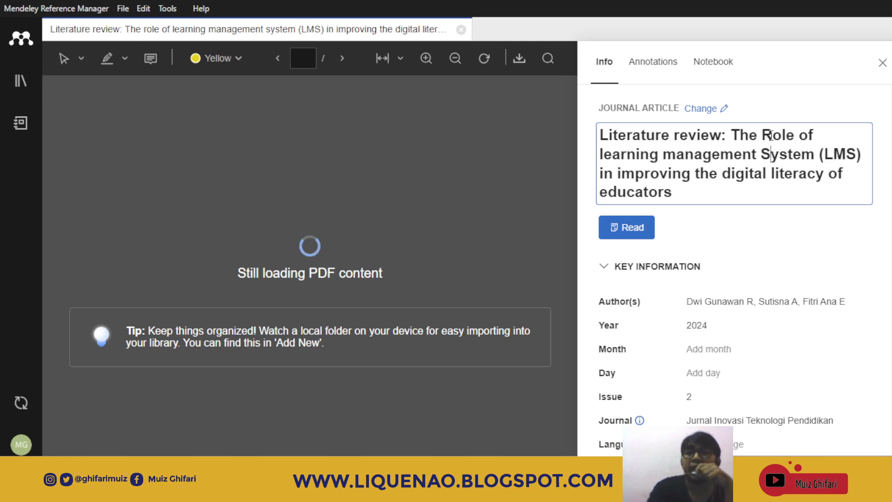
key(ctrl+z)
key(ctrl+z)
key(ctrl+z)
Capitalize the first letters of "Role" and "System" in the reference title
click(770, 137)
key(BackSpace)
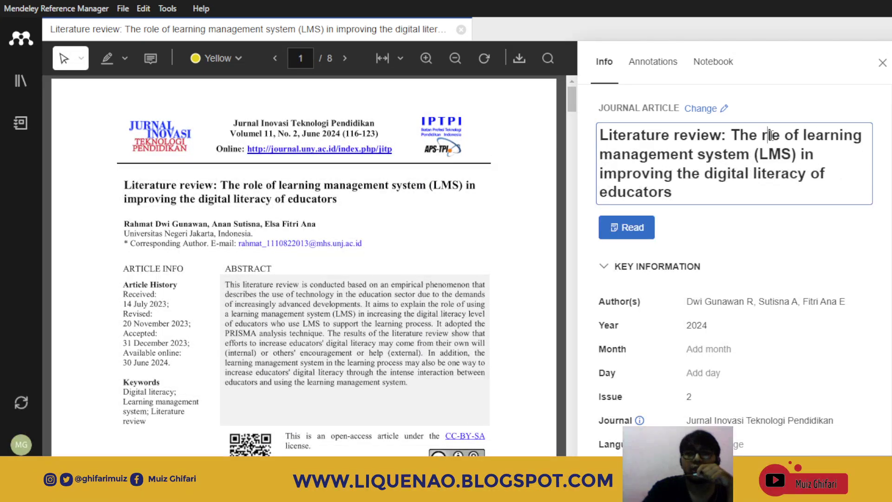
key(BackSpace)
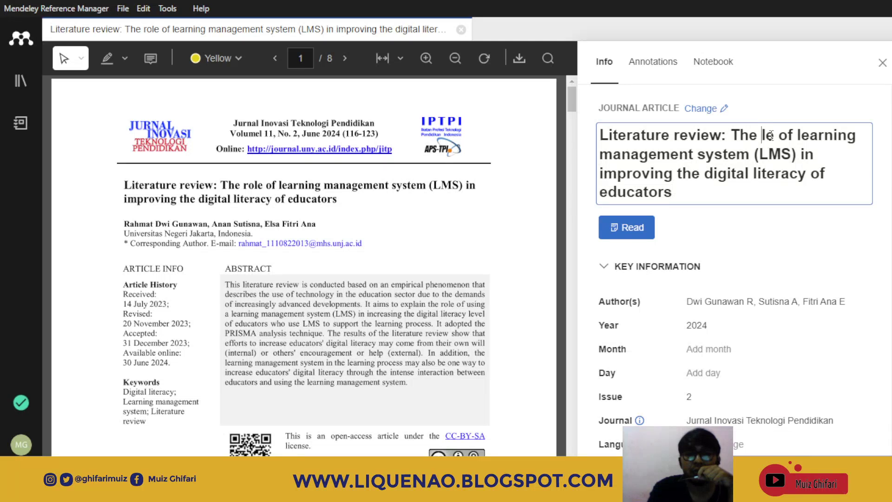
text(Ro)
key(Down)
key(Left)
key(Left)
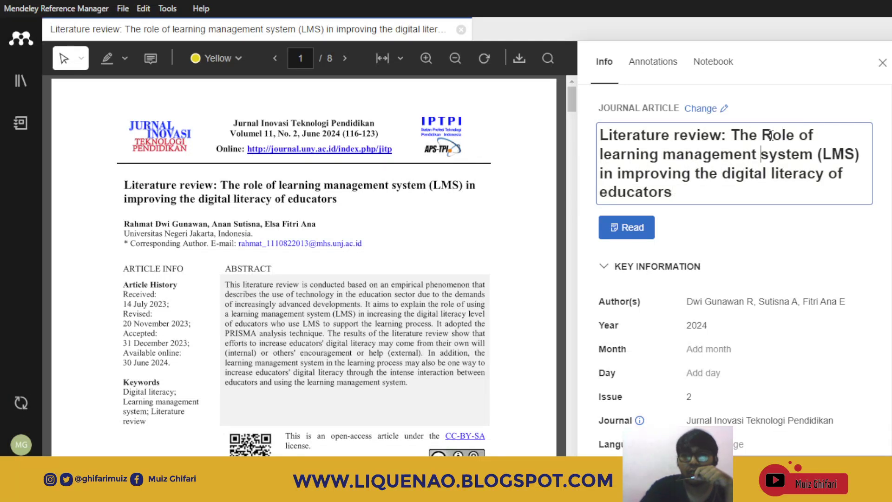
key(Right)
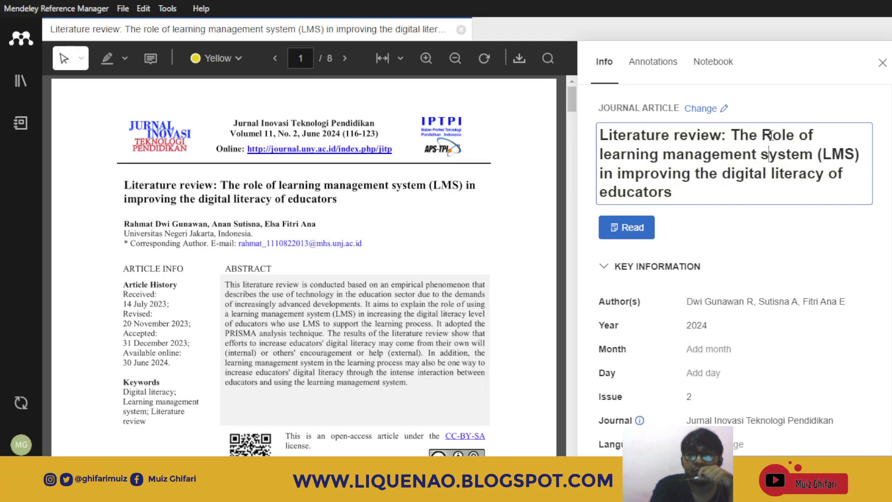
text(S)
key(BackSpace)
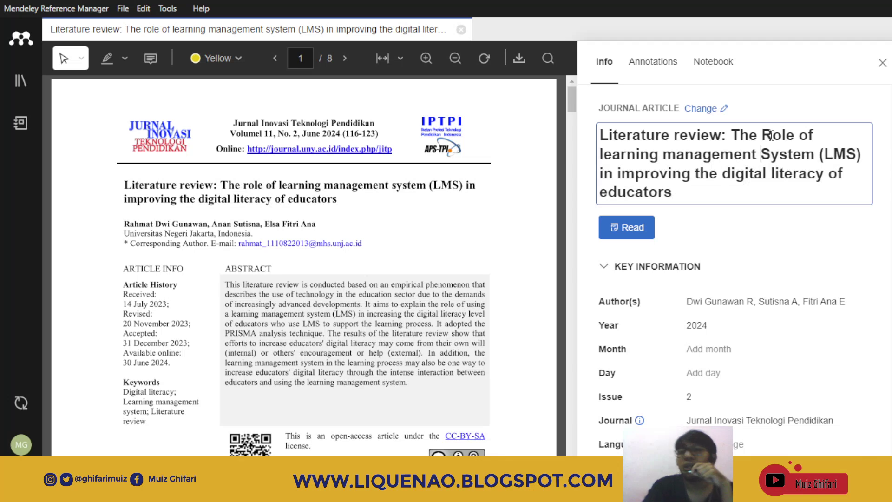
Change "Role" and "System" in the reference title back to lowercase "role" and "system"
key(Up)
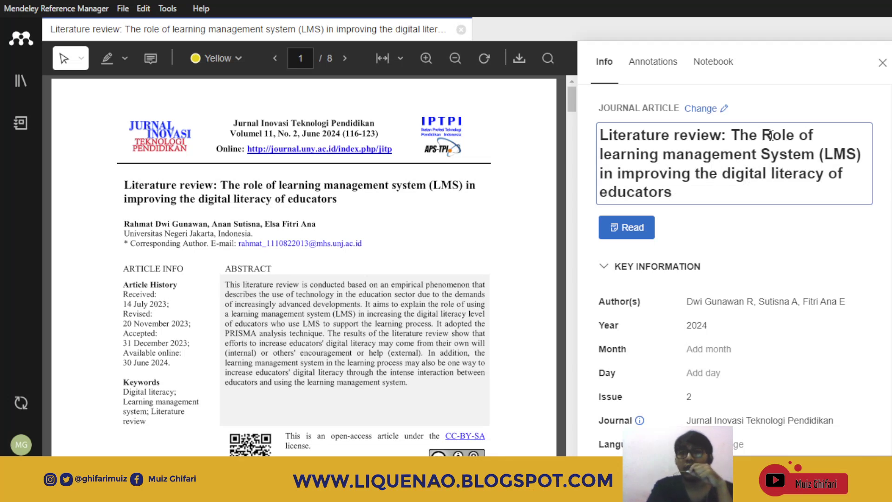
key(shift+Right)
text(r)
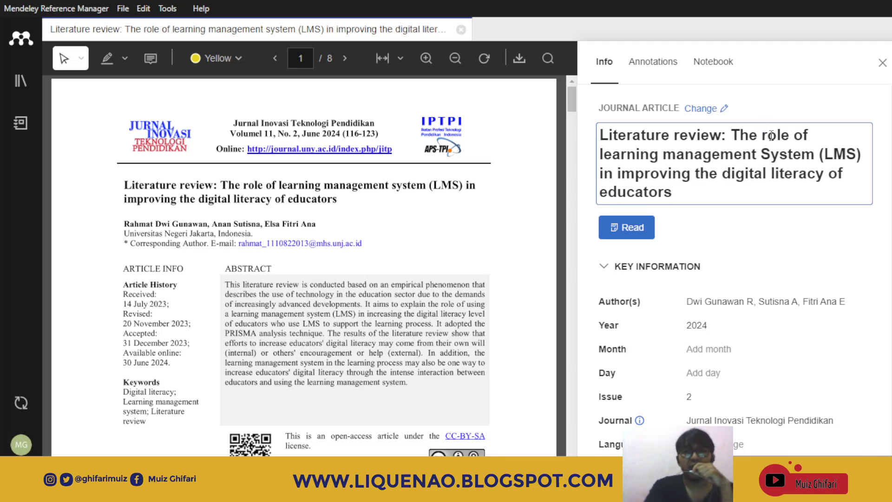
key(Down)
key(shift+Left)
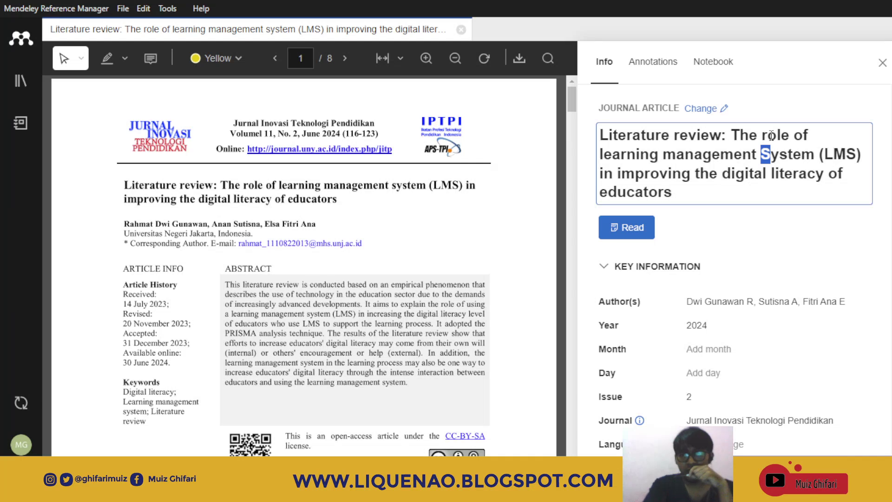
text(s)
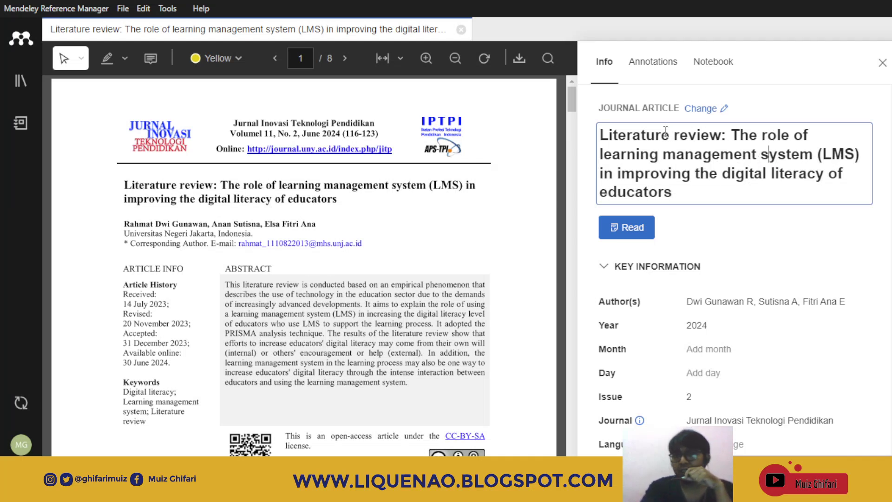
Change "The" after the colon in the reference title to lowercase "the"
click(597, 136)
key(shift+Right)
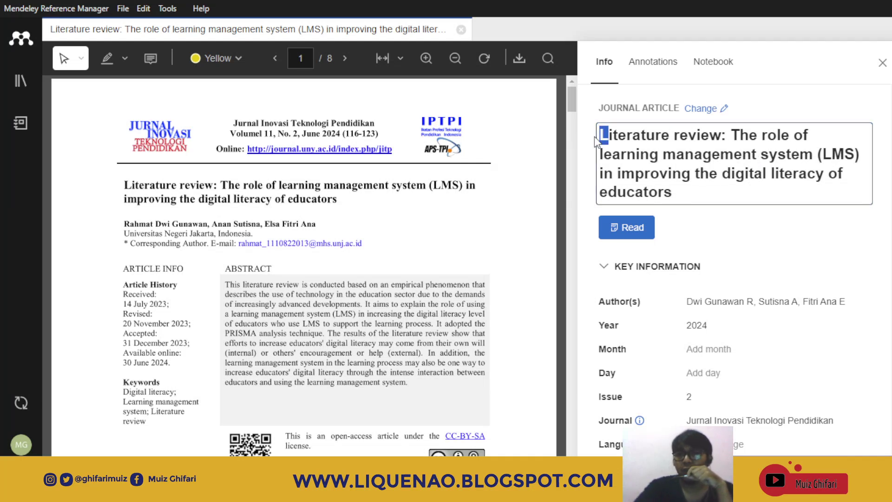
click(732, 126)
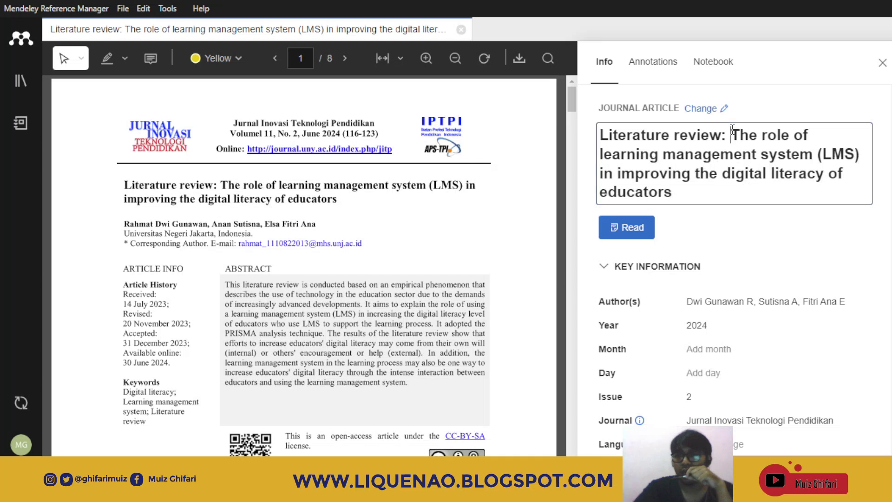
key(shift+Right)
text(t)
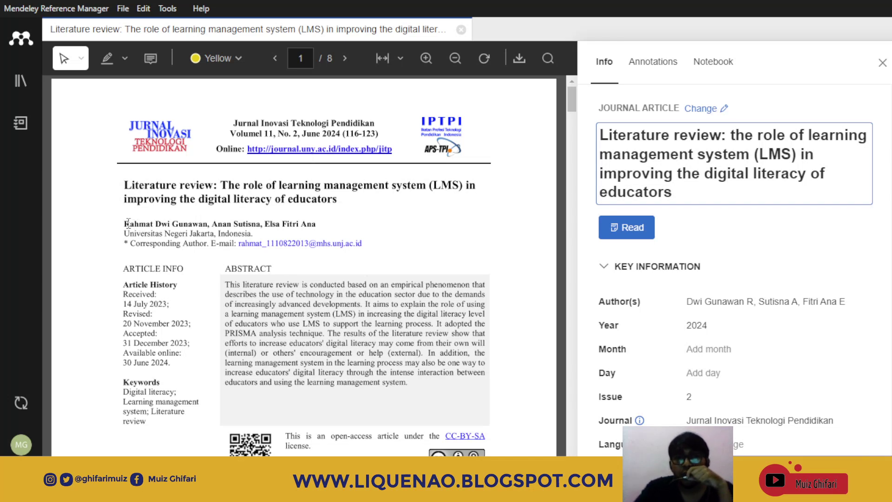
Remove the first author's incorrectly split name from the reference's author list
double_click(196, 224)
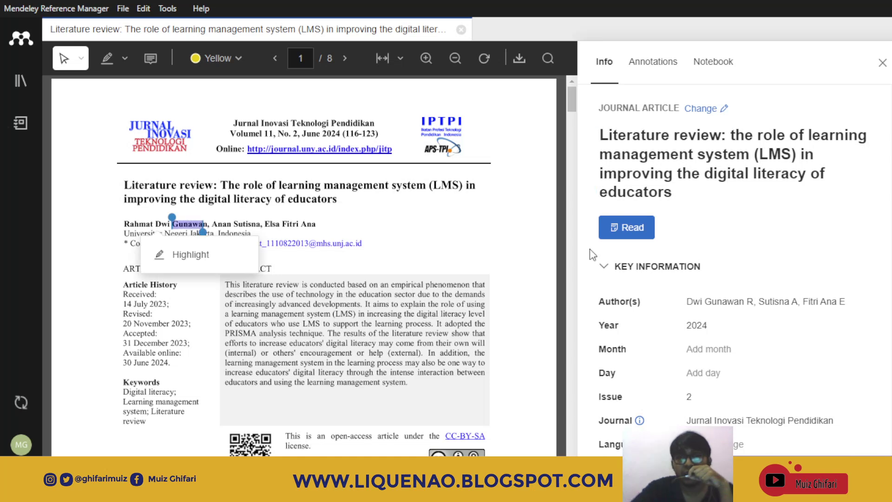
click(700, 307)
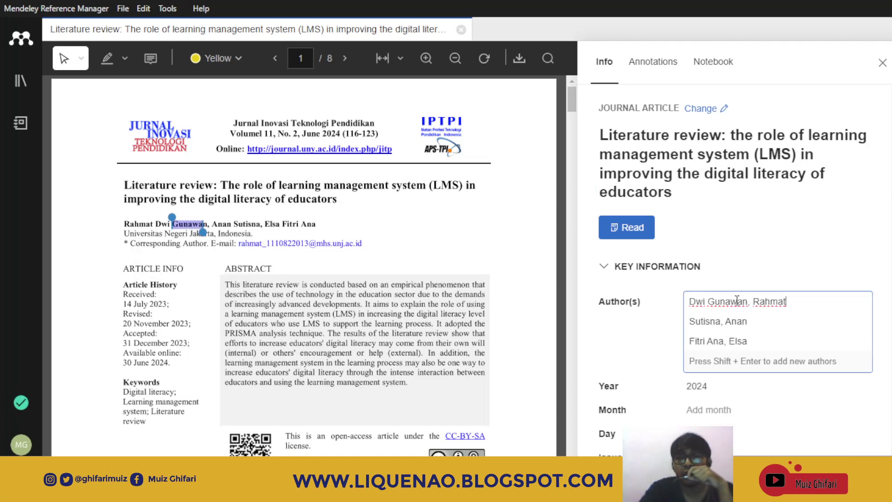
key(BackSpace)
key(BackSpace)
key(BackSpace)
key(BackSpace)
key(BackSpace)
key(BackSpace)
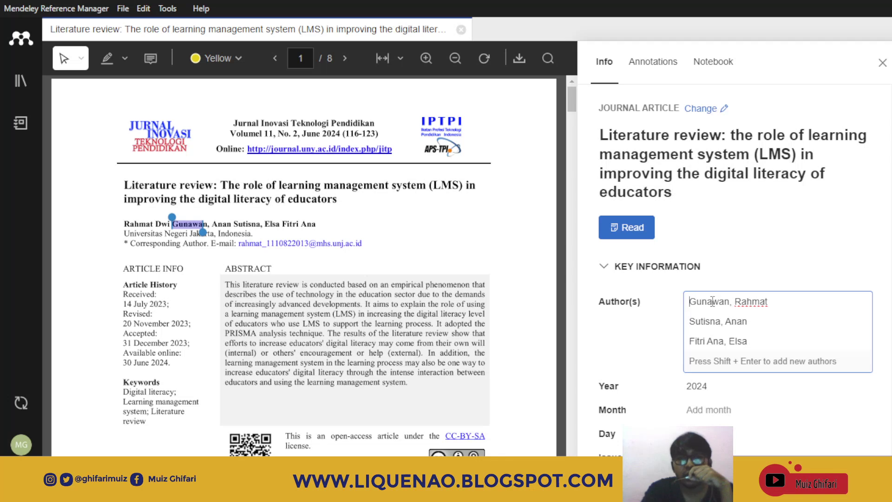
text(na, Anan)
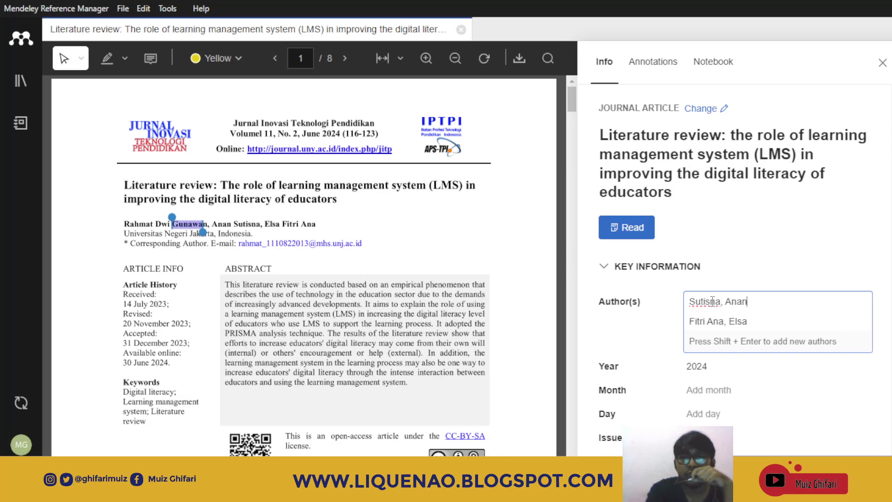
click(657, 310)
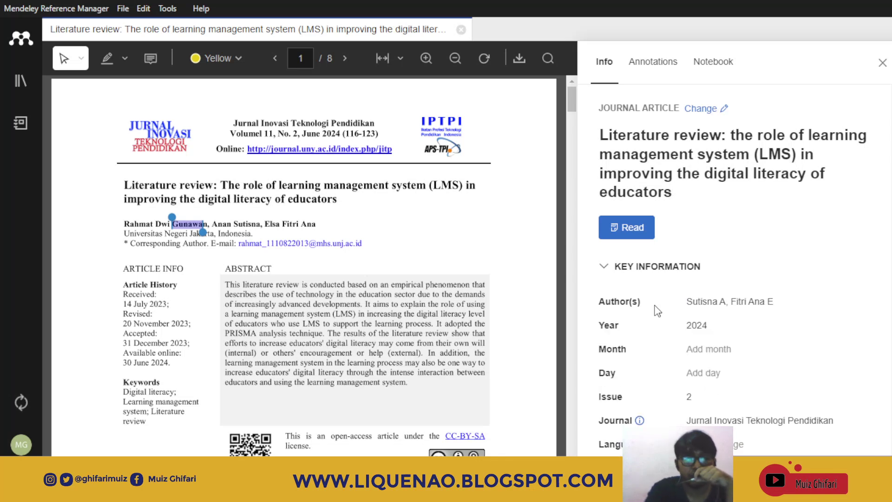
Add the first author back at the top of the author list, using only the final name as last name and the rest as first names
click(703, 301)
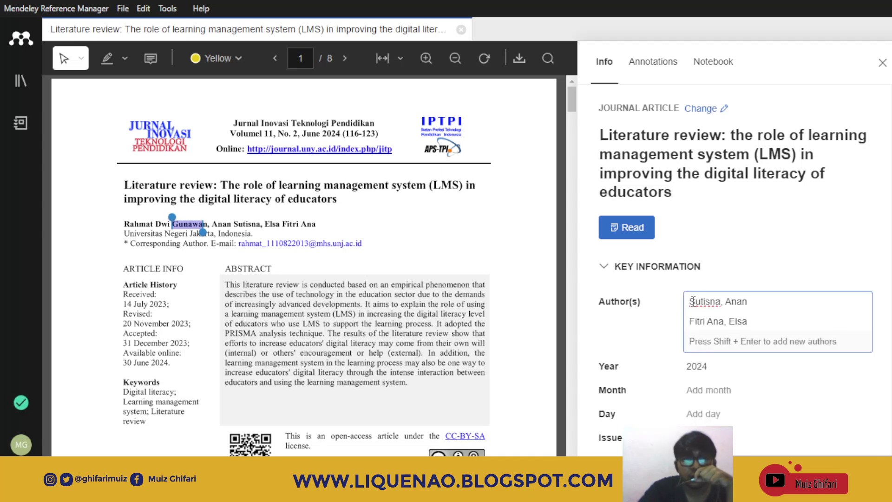
key(Escape)
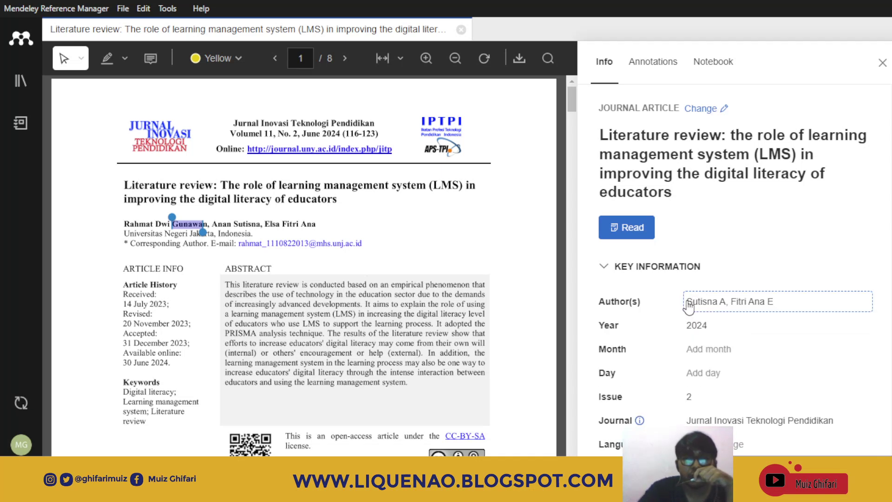
click(689, 305)
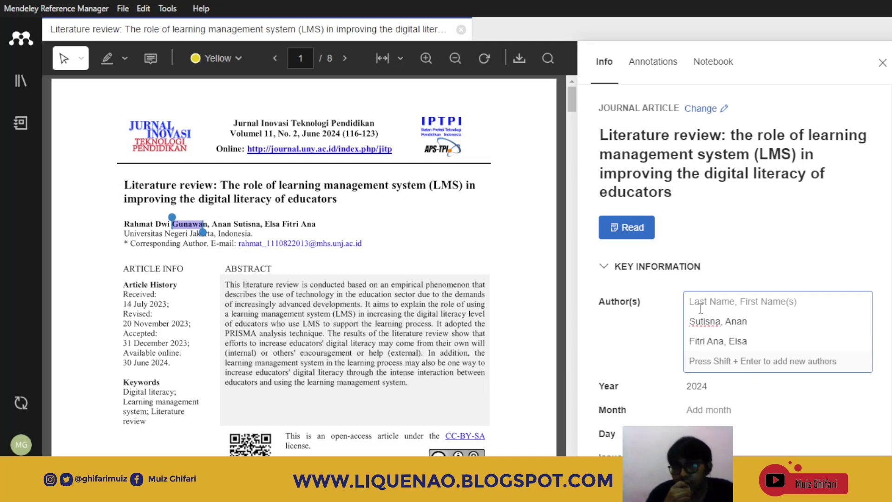
click(697, 303)
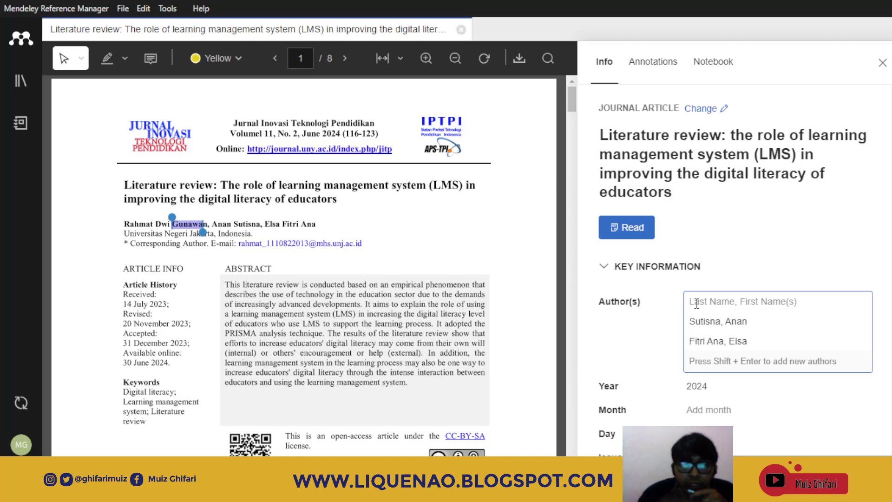
text(Gu)
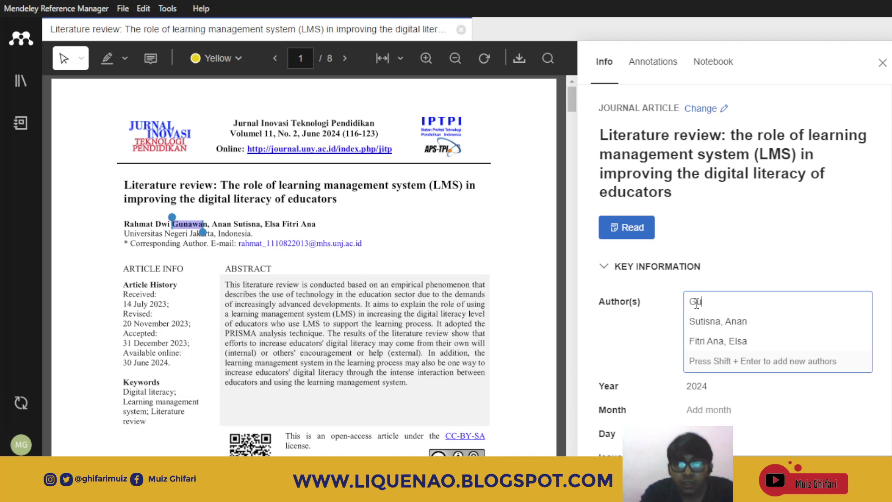
text(nawan, )
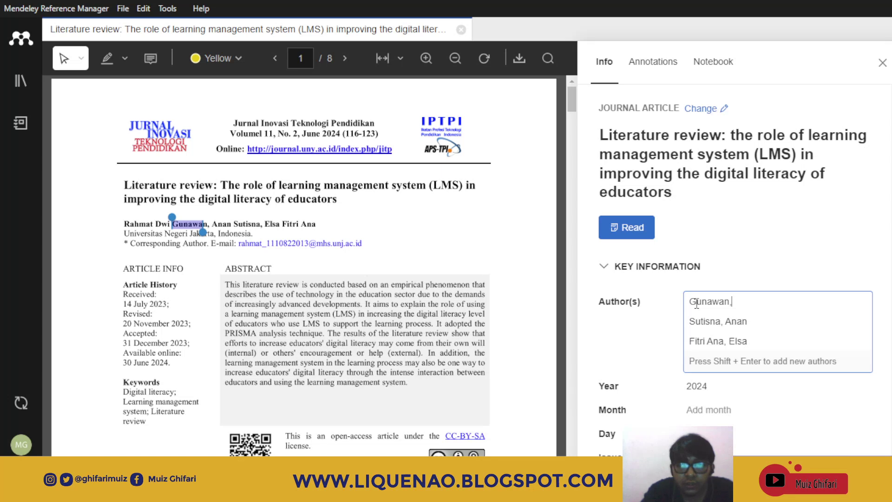
text(Ra)
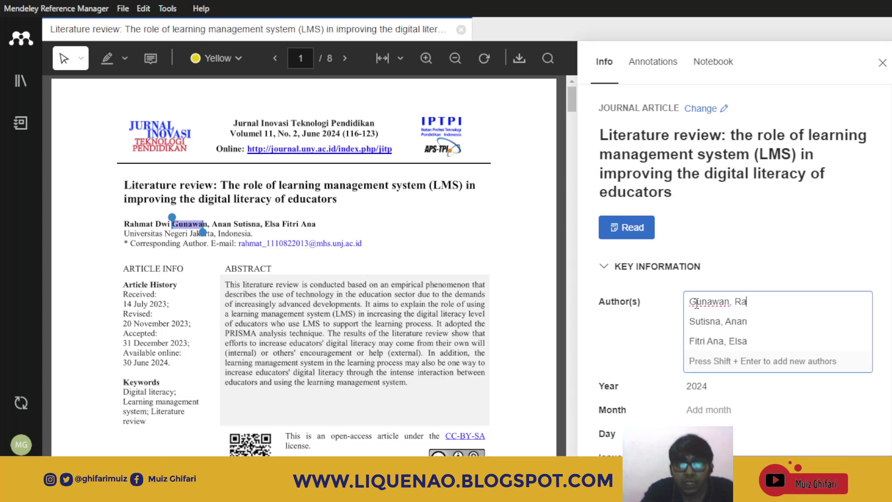
text(hmat Dwi)
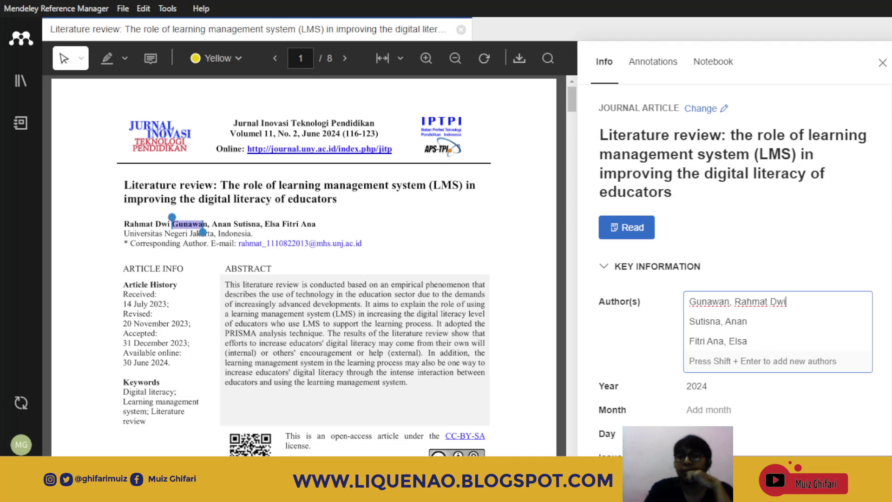
scroll(743, 279, down, 5)
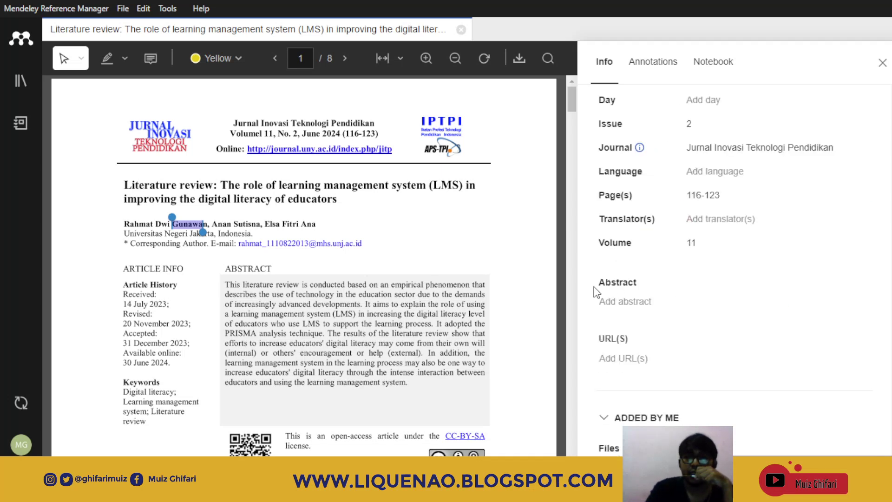